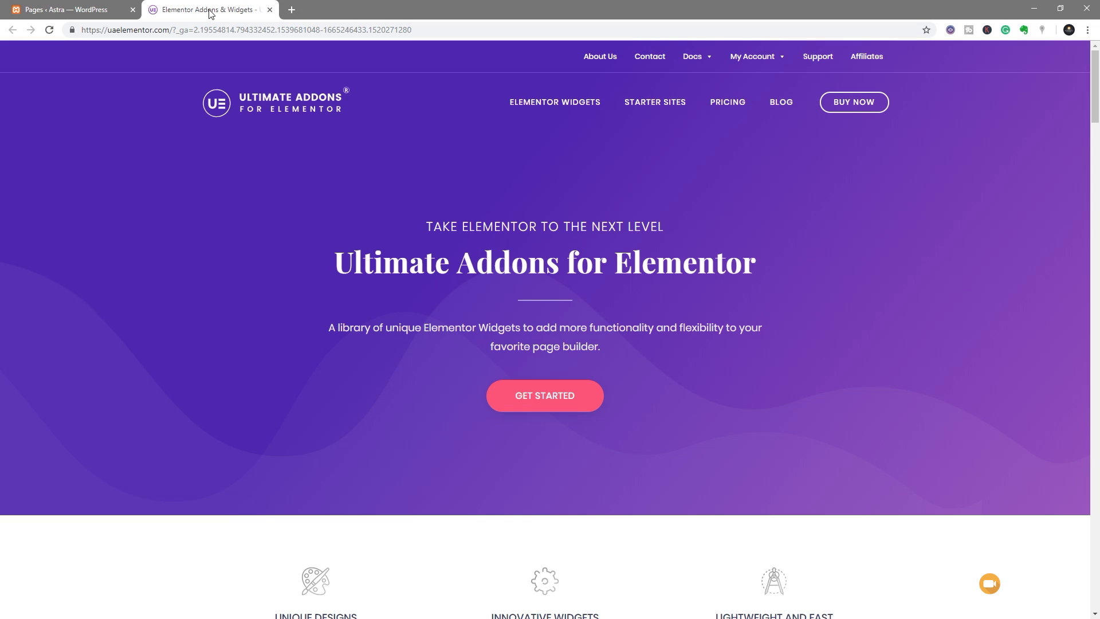
- Create a new WordPress page titled 'Table' and publish it
left_click(58, 11)
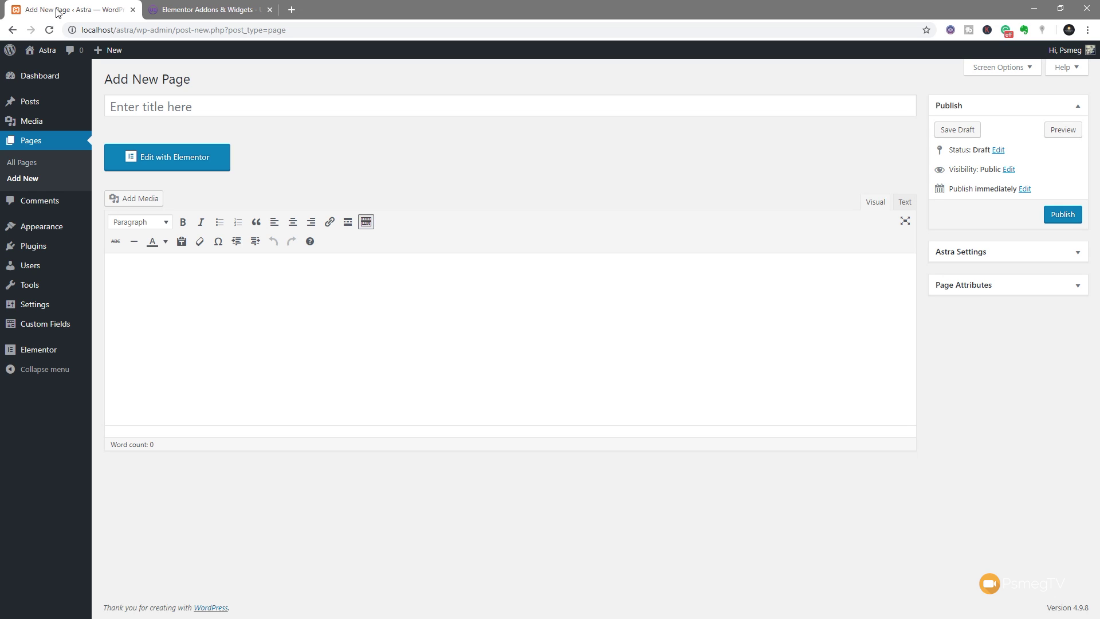
left_click(200, 102)
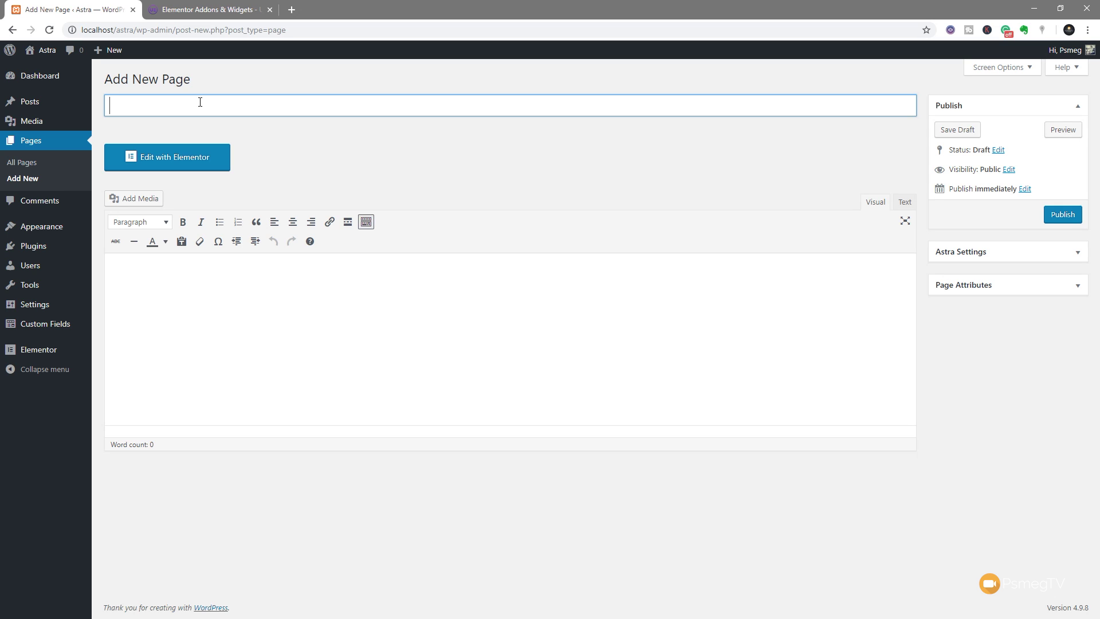
type("Table")
left_click(1061, 215)
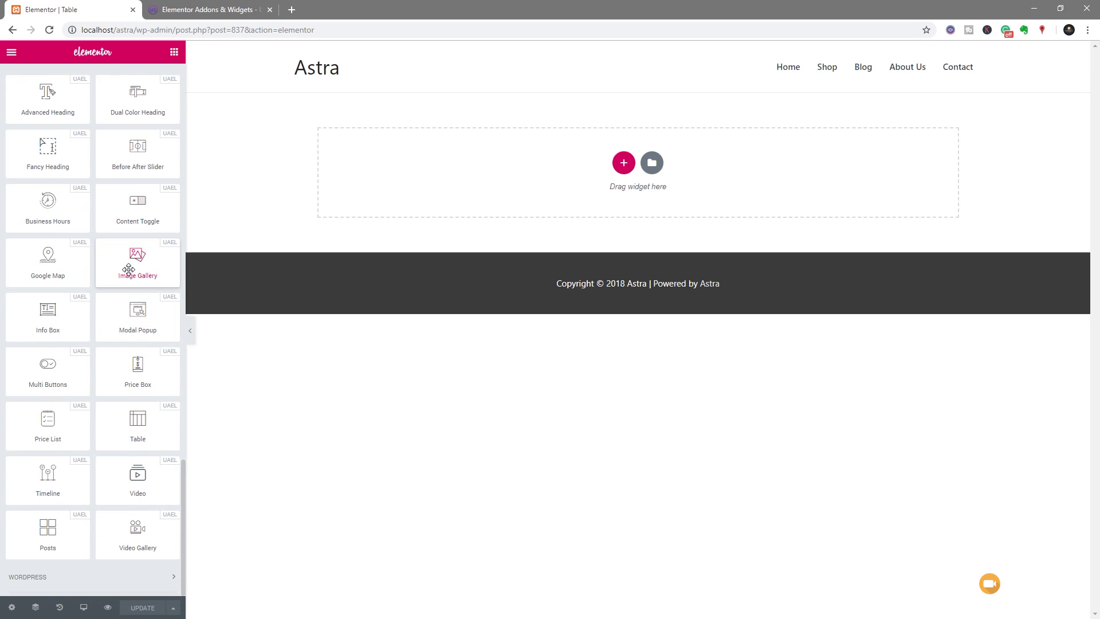
- Drag the Ultimate Addons Table widget onto the empty page section
scroll(129, 267, "up", 3)
scroll(129, 269, "down", 1)
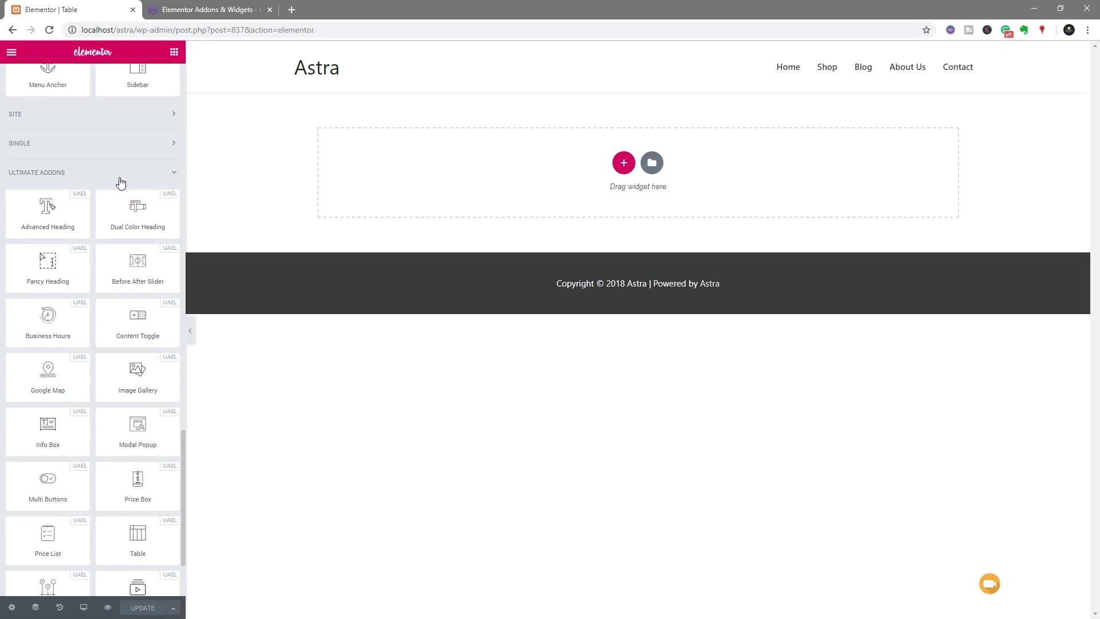
scroll(94, 366, "down", 2)
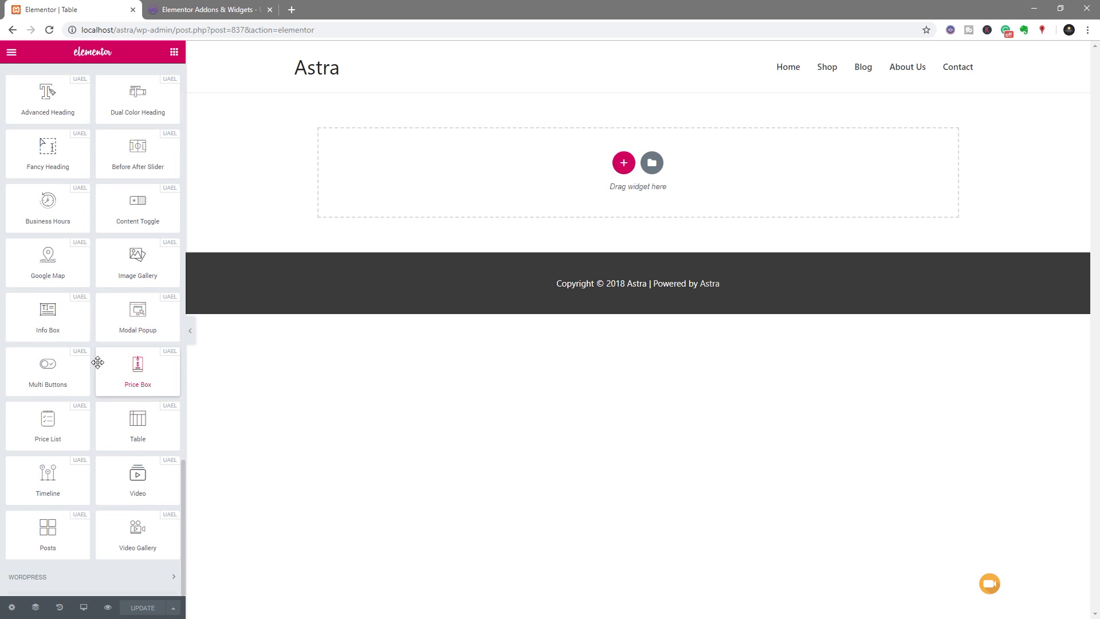
left_click_drag(138, 416, 373, 259)
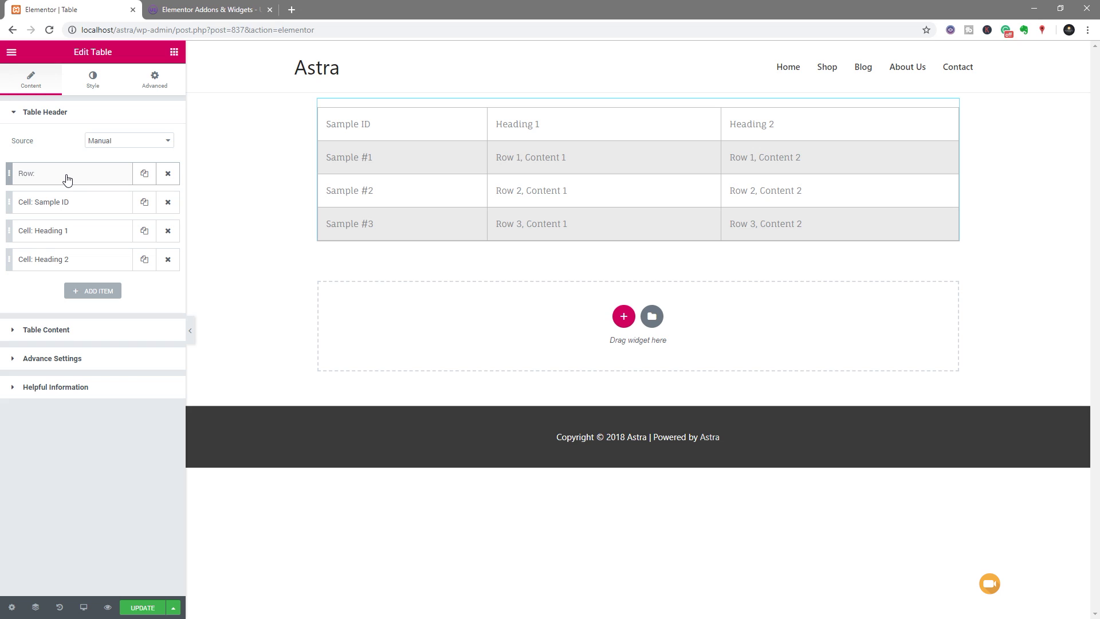
- Change the Table Header source from Manual to CSV File
left_click(98, 145)
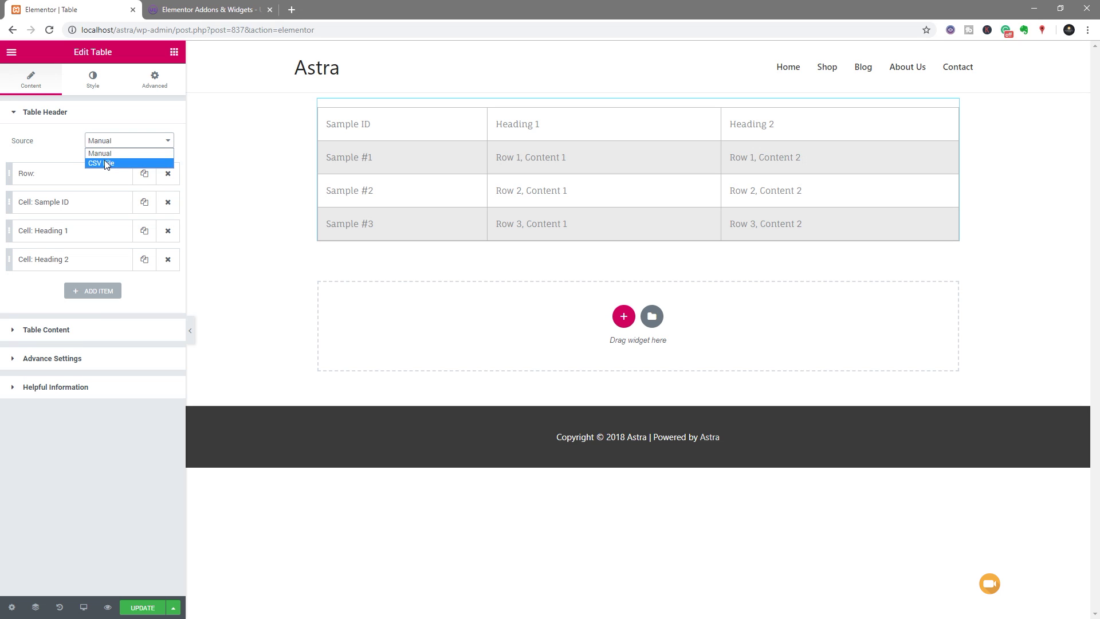
left_click(102, 163)
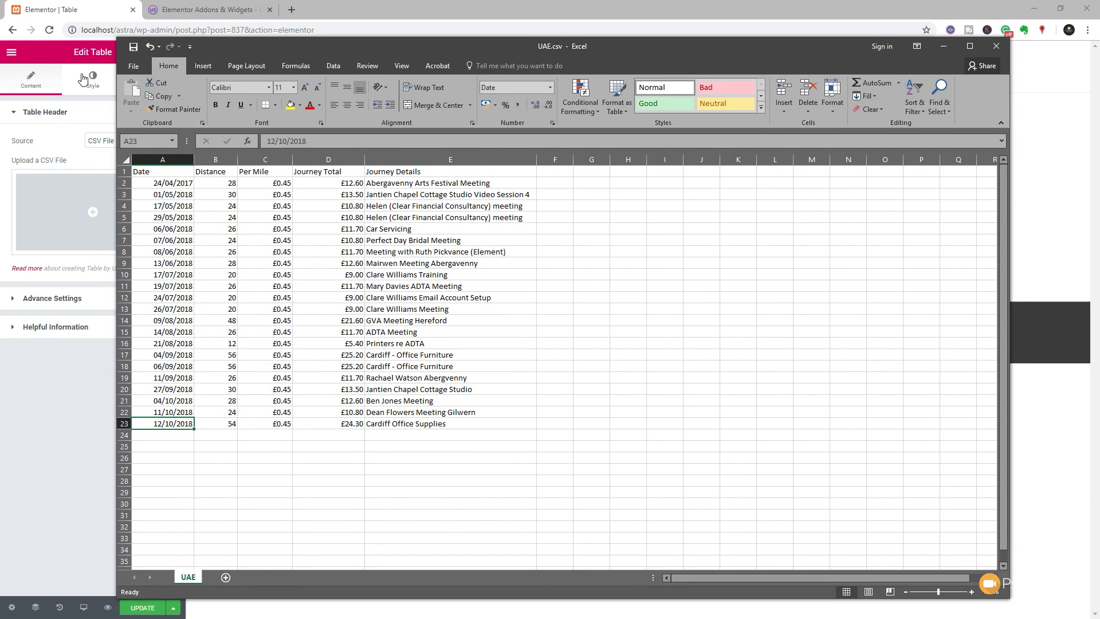
- Re-save UAE.csv to the Desktop as CSV UTF-8 (Comma delimited), replacing the old file
left_click(134, 66)
left_click(146, 181)
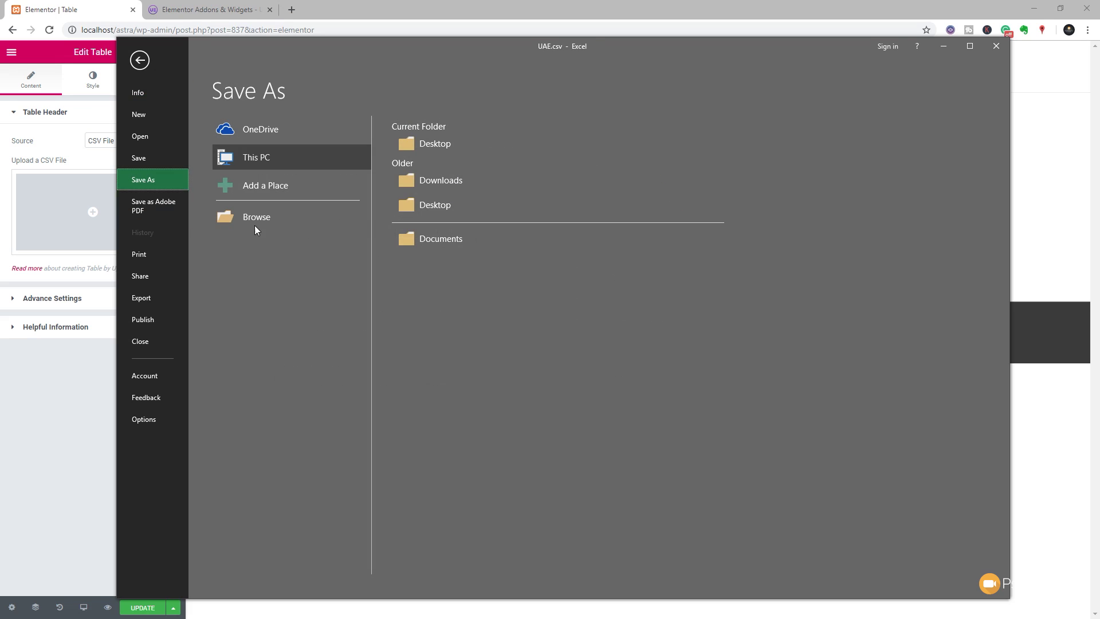
left_click(431, 212)
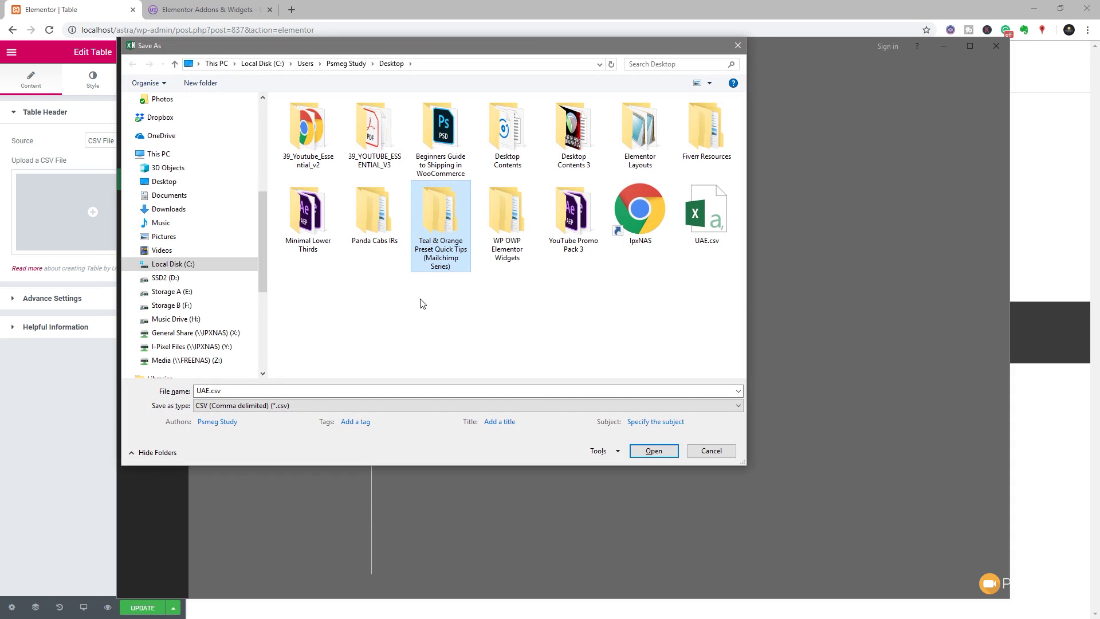
left_click(225, 406)
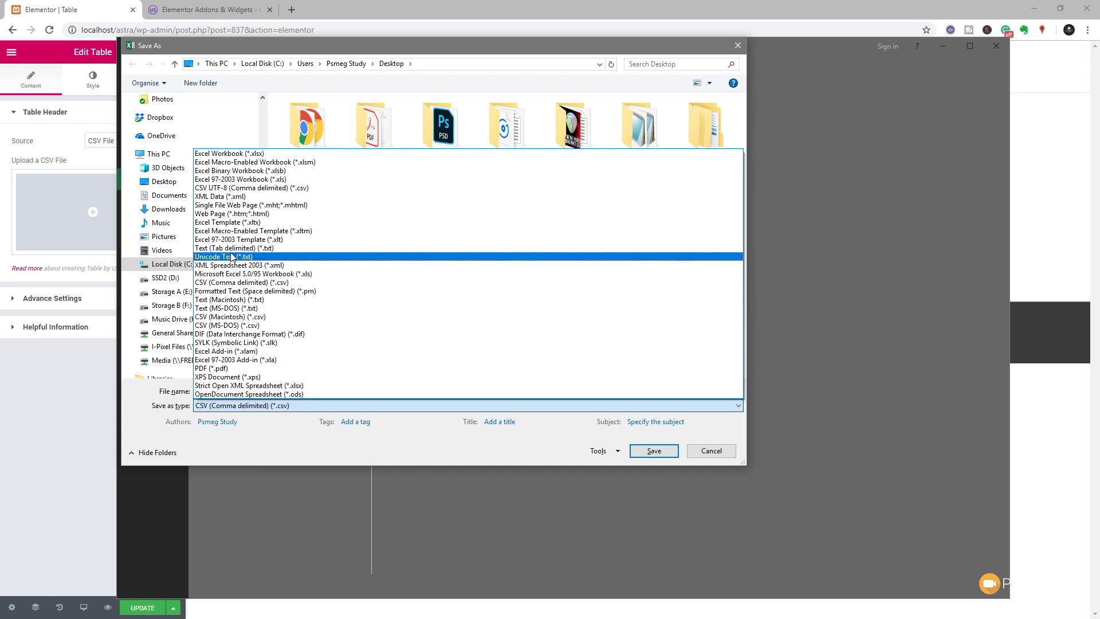
left_click(259, 188)
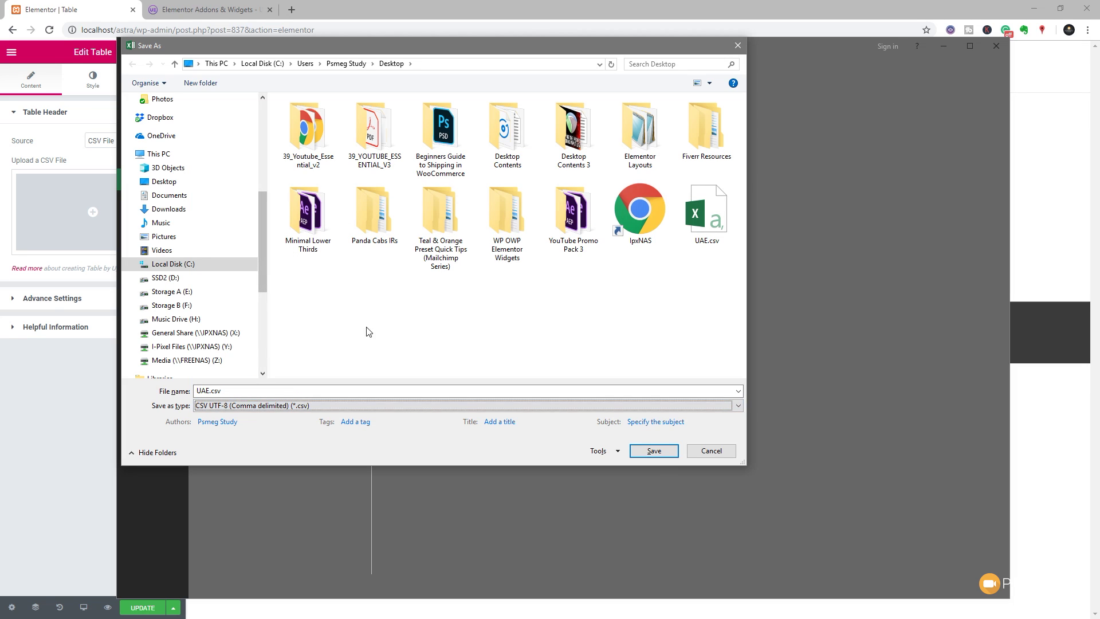
left_click(653, 450)
left_click(582, 317)
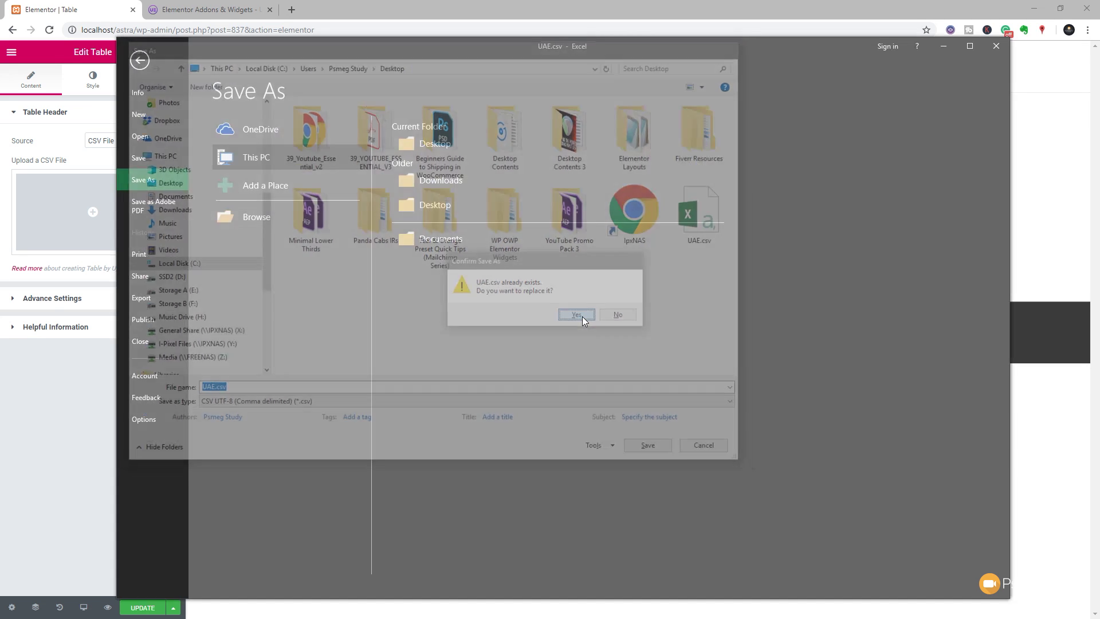
left_click(507, 350)
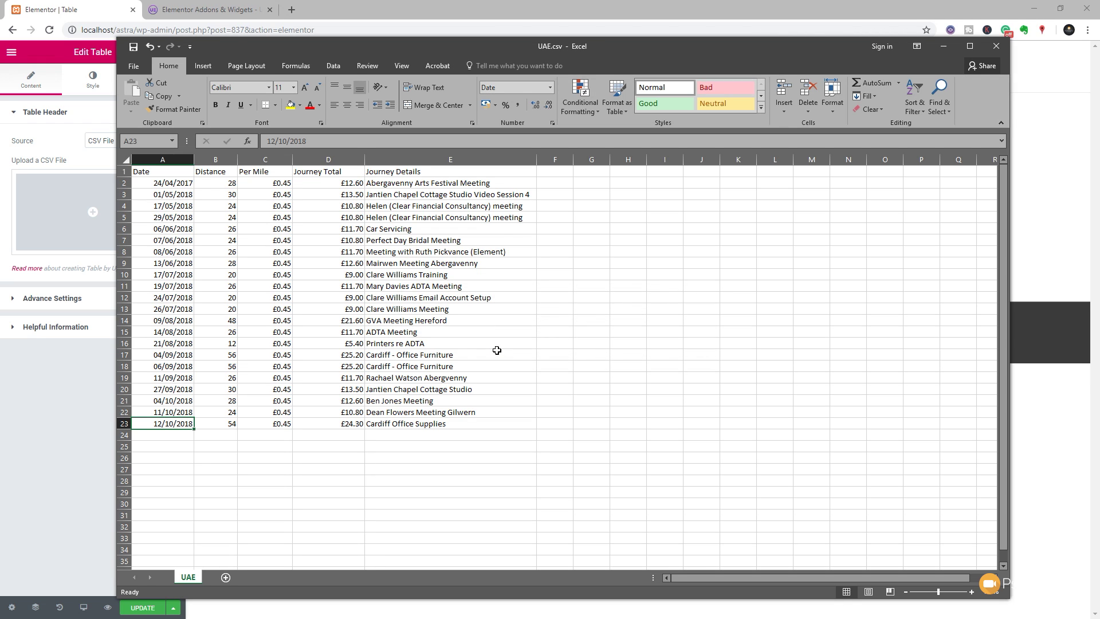
left_click(941, 46)
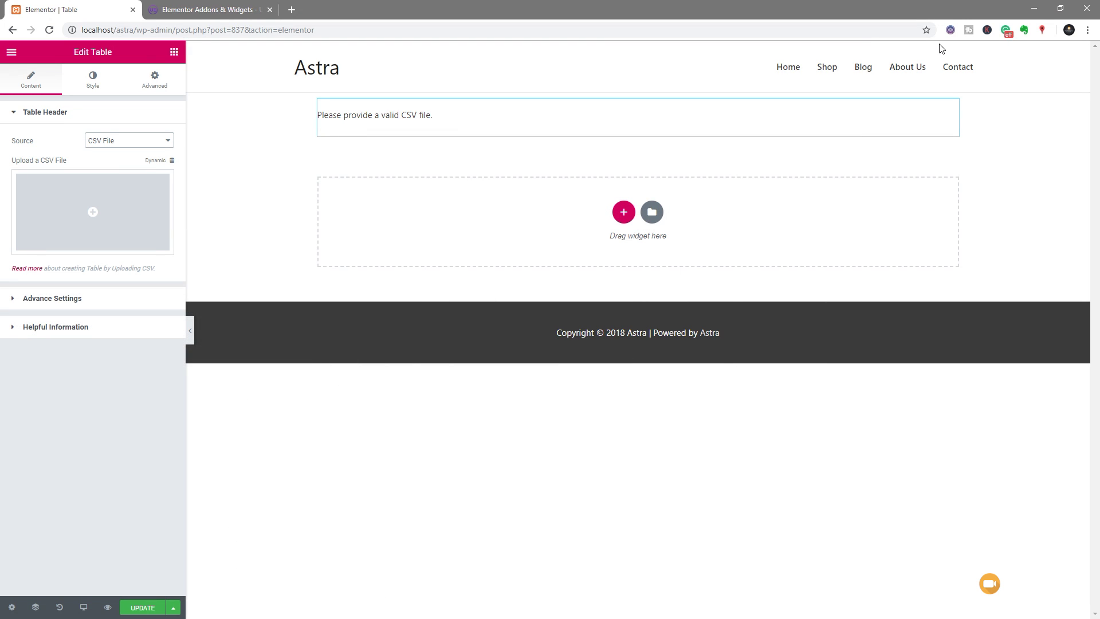
- Upload the UAE CSV to the media library and insert it as the table's source
left_click(99, 214)
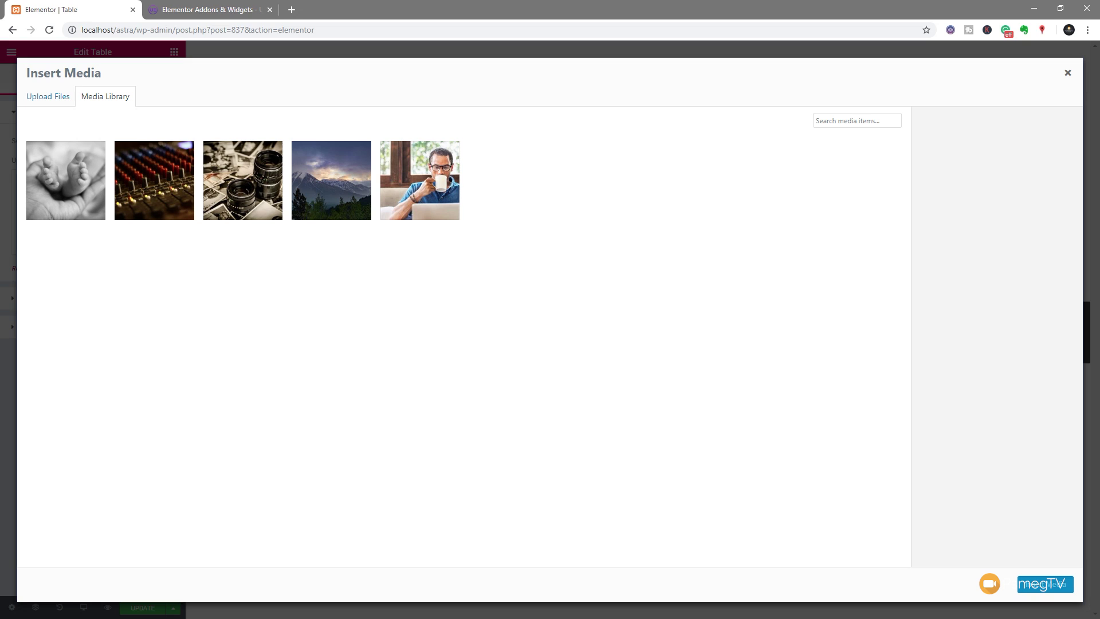
left_click_drag(0, 353, 260, 328)
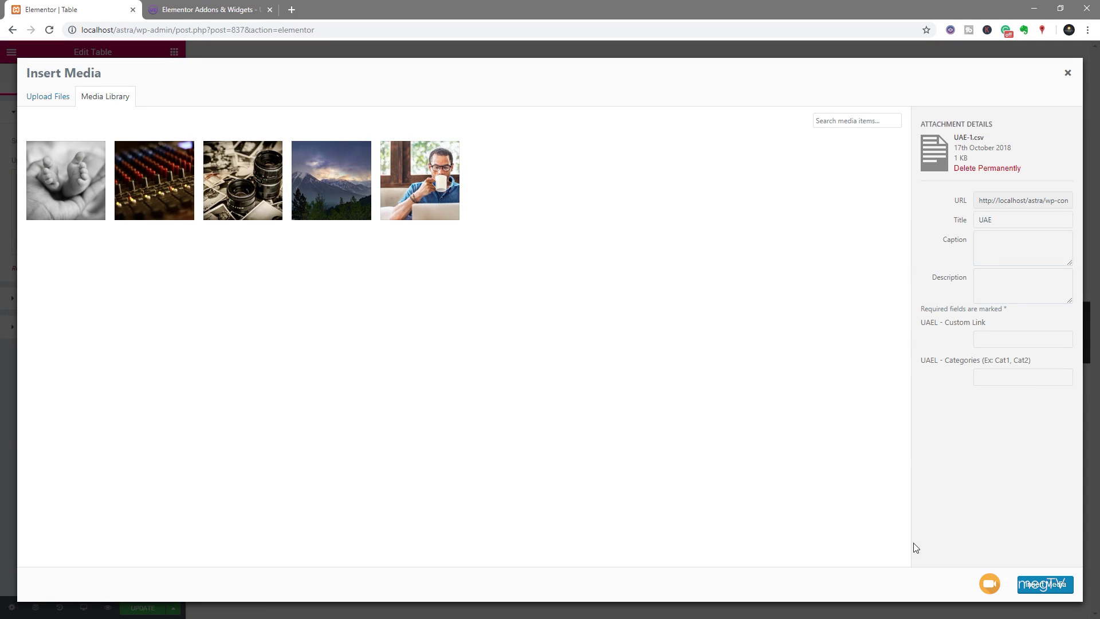
left_click(1030, 587)
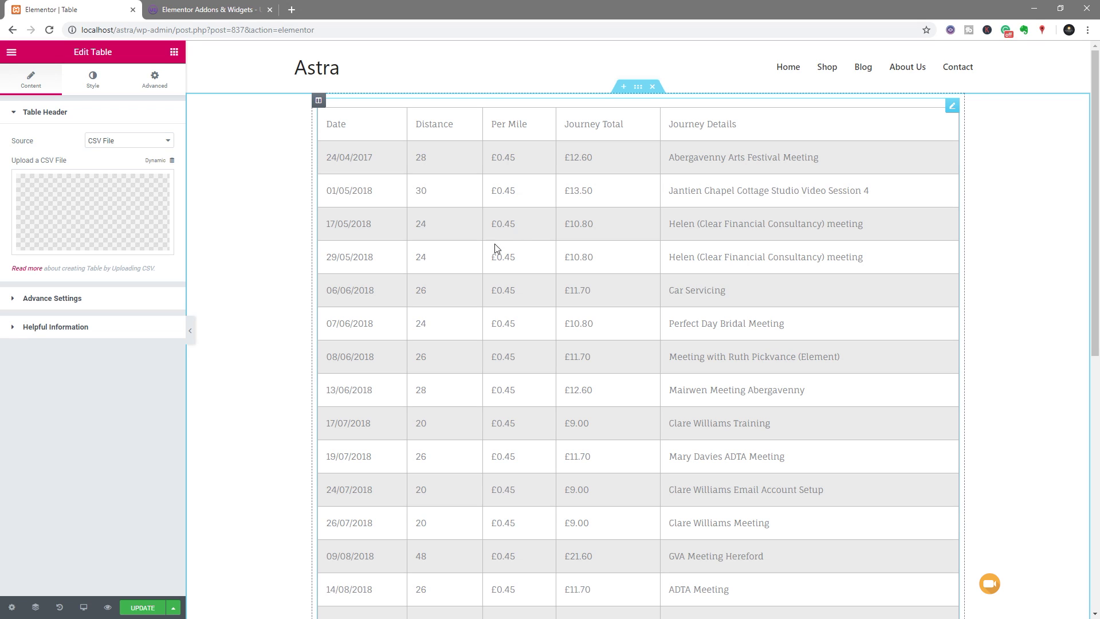
- In Advance Settings, turn on Sortable Table, Searchable Table and Show Entries Dropdown
left_click(71, 299)
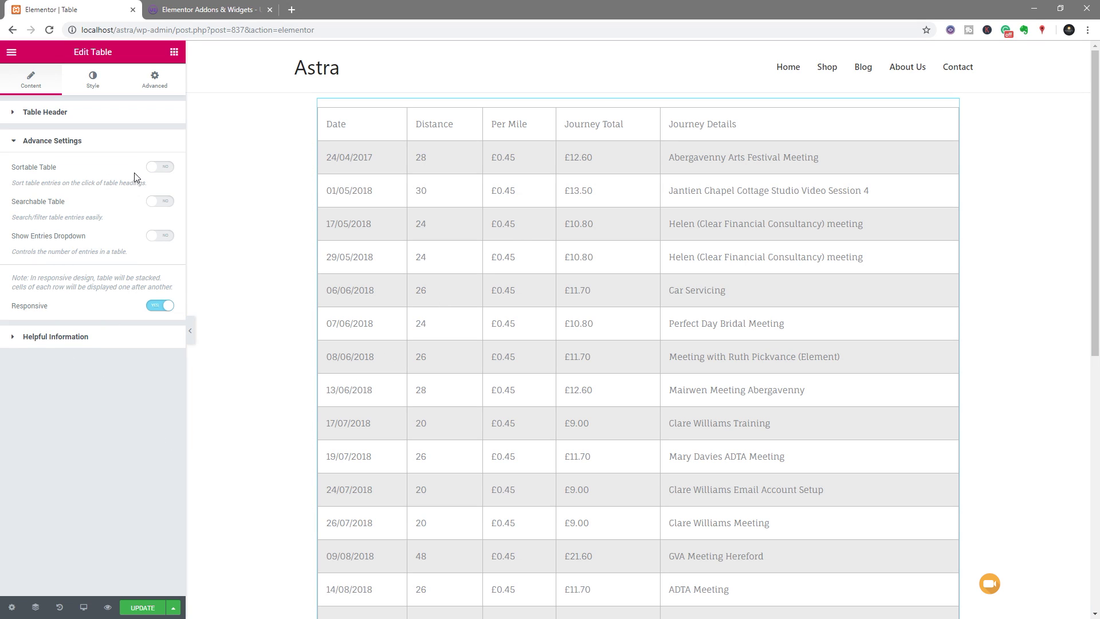
left_click(163, 167)
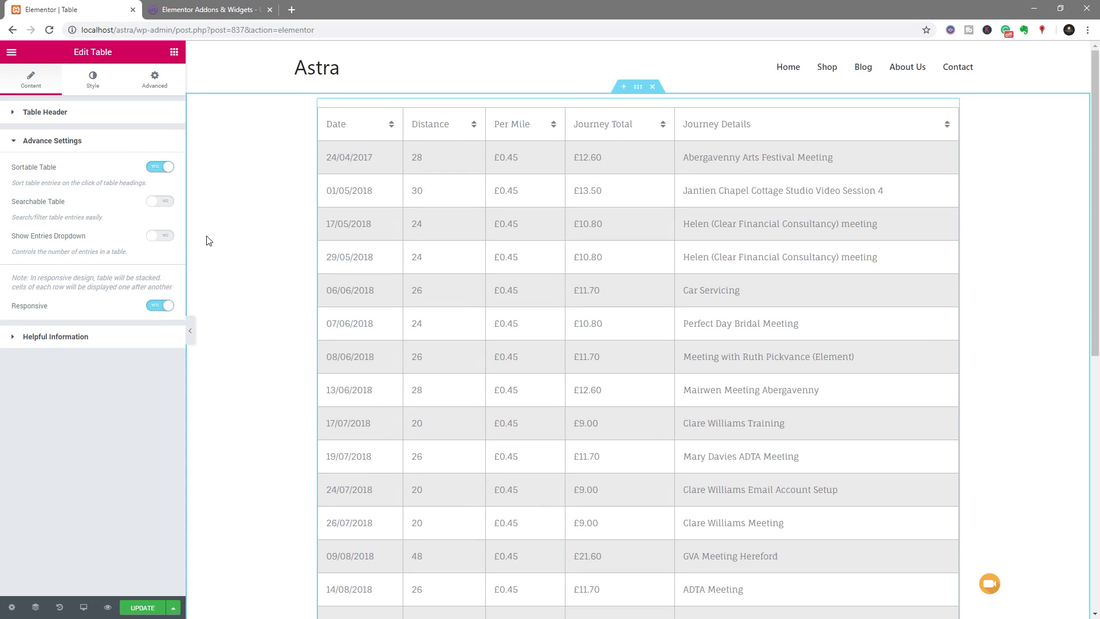
left_click(166, 202)
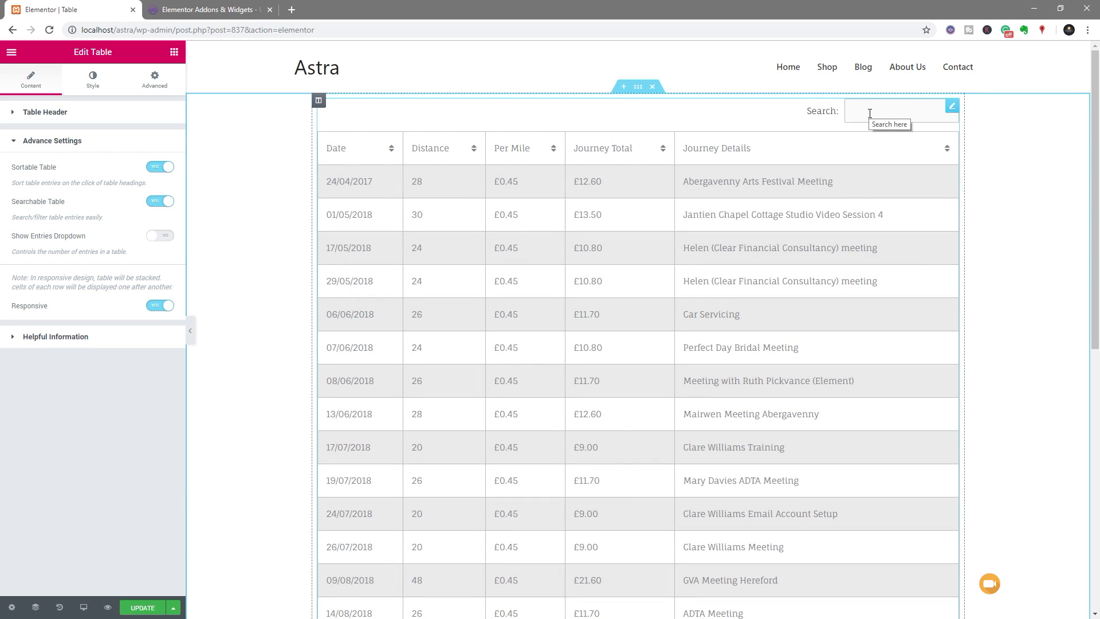
left_click(170, 242)
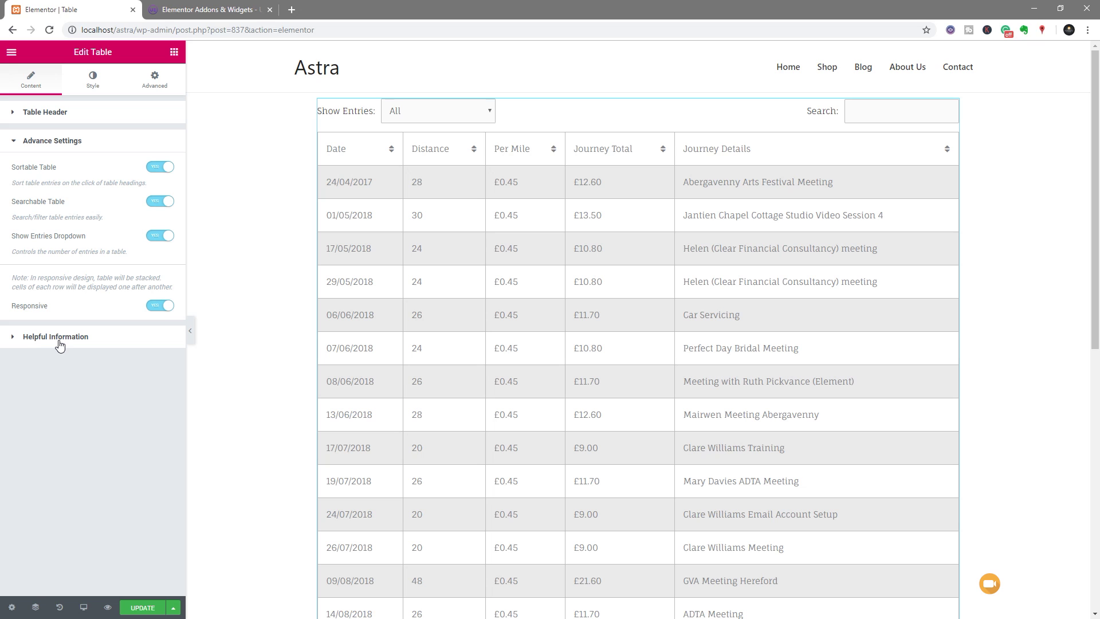
left_click(59, 342)
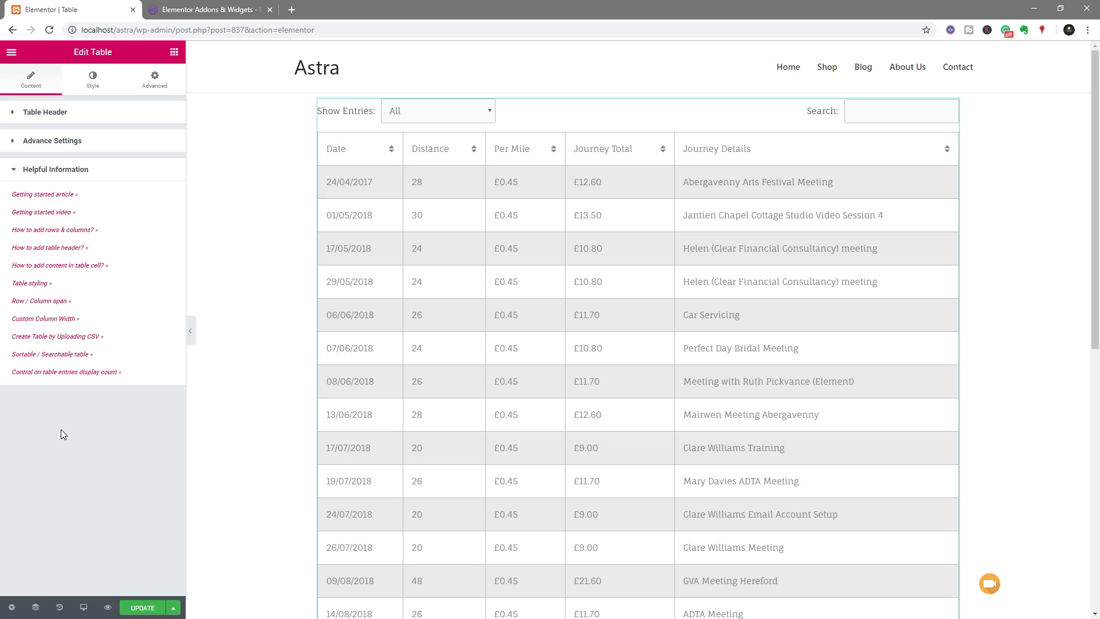
left_click(101, 79)
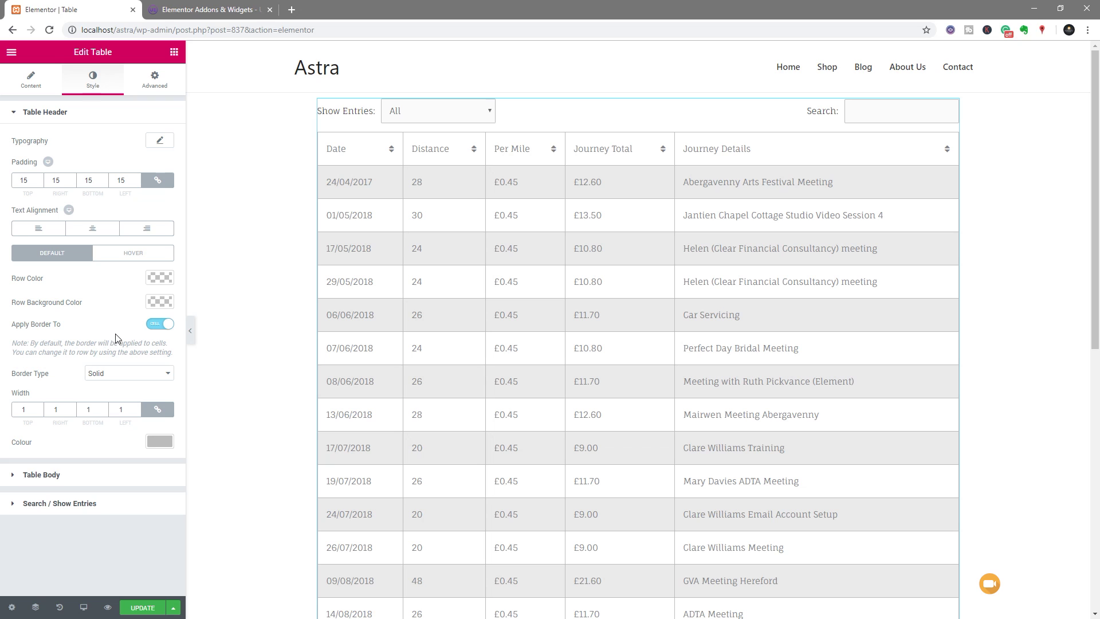
- Set the header Row Background Color to blue #4054b2 and Row Color to white #ffffff
left_click(159, 303)
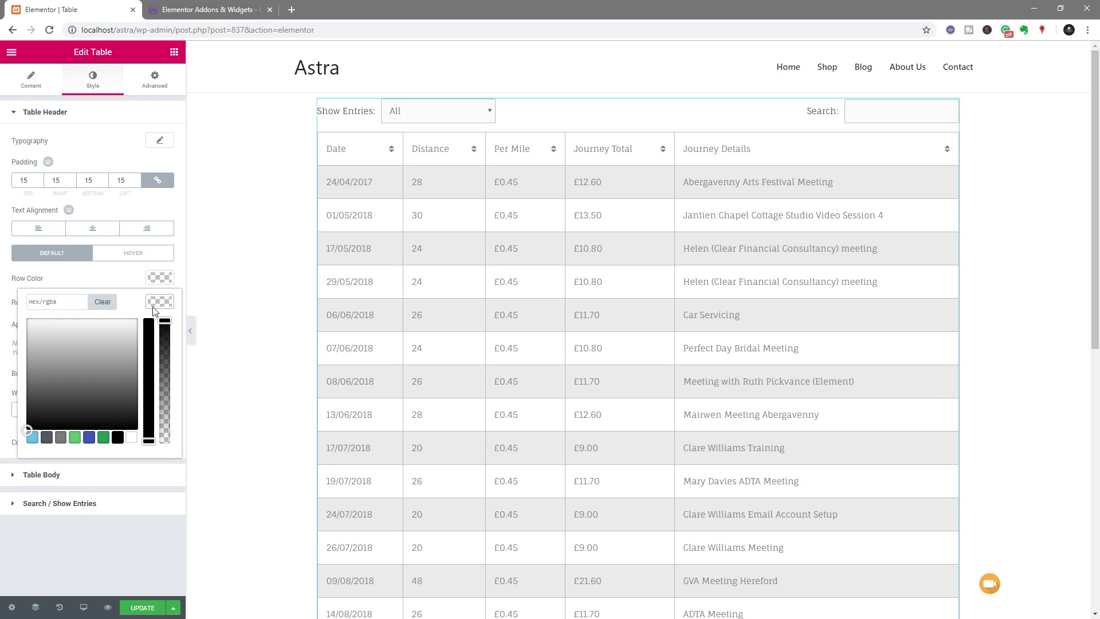
left_click(88, 346)
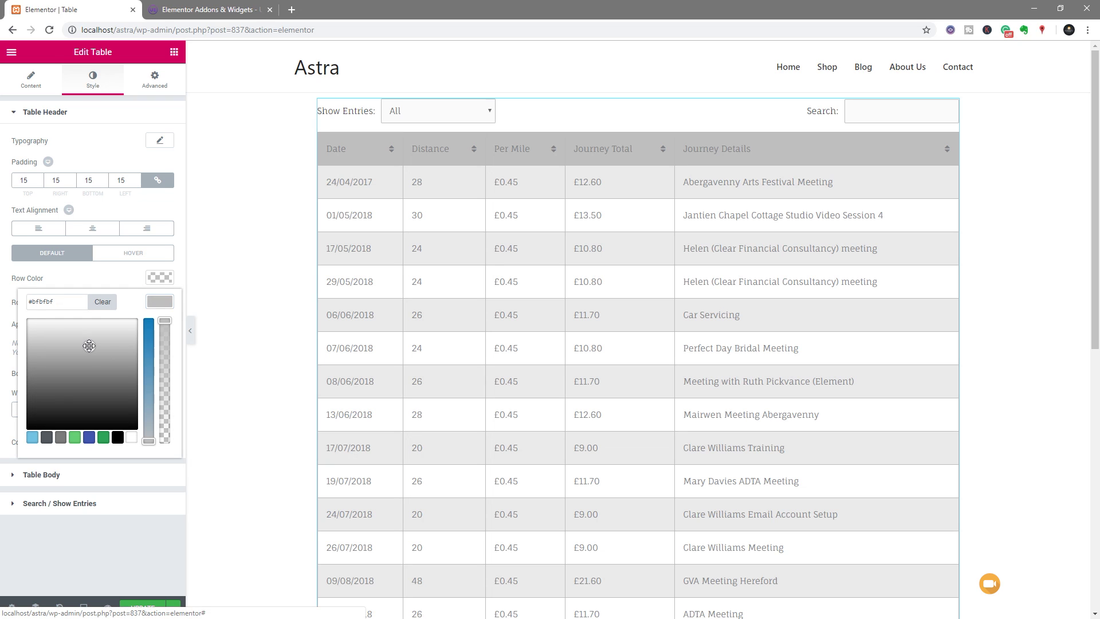
left_click(88, 439)
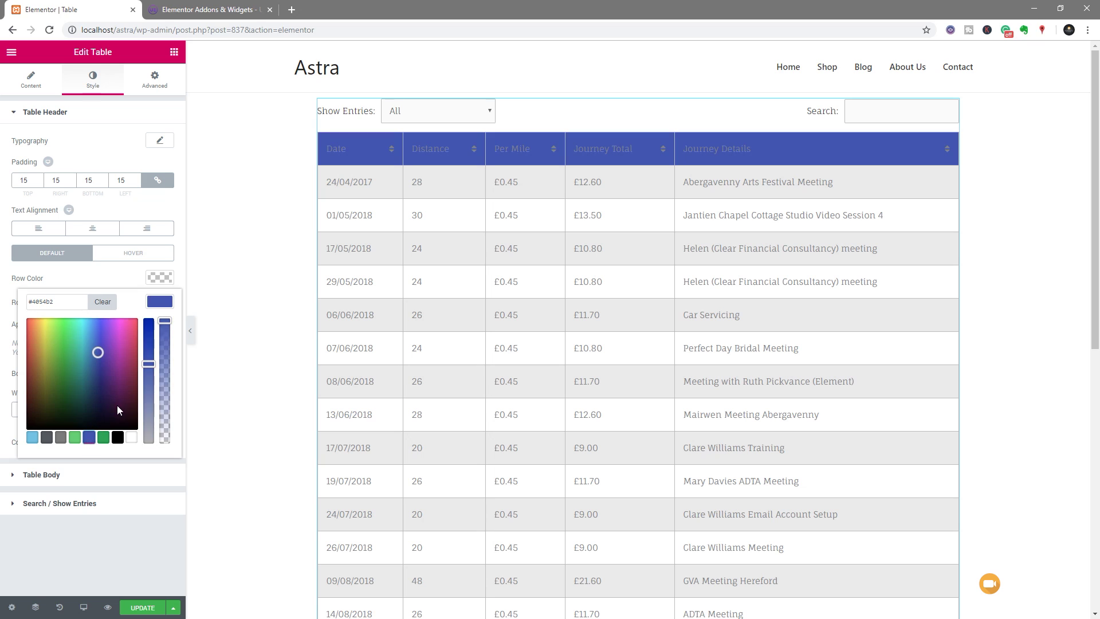
left_click(160, 304)
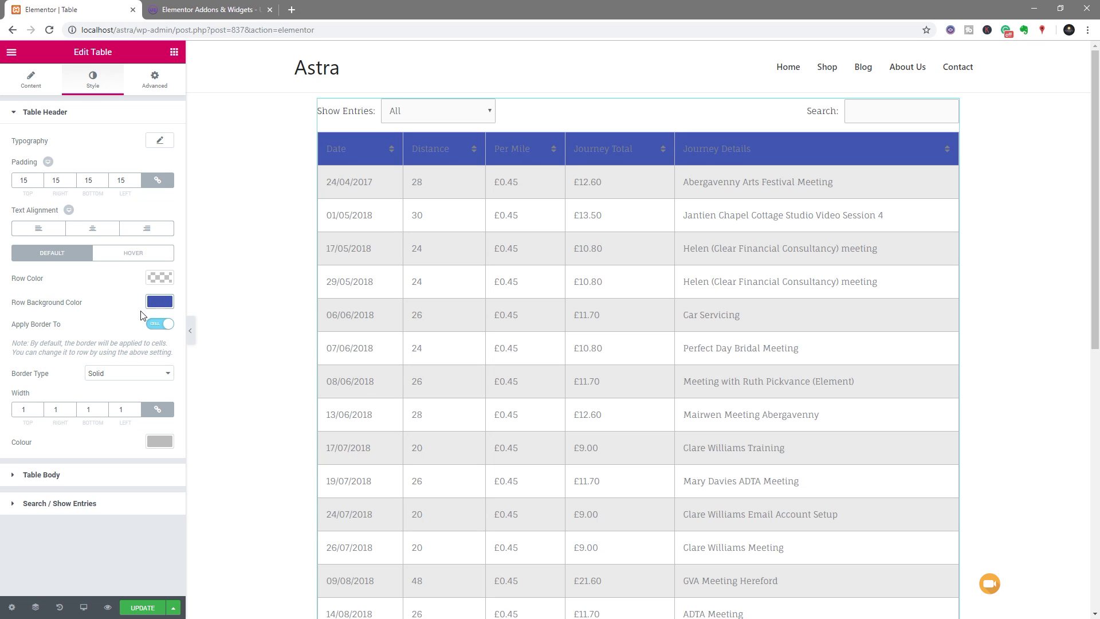
left_click(162, 280)
left_click(131, 413)
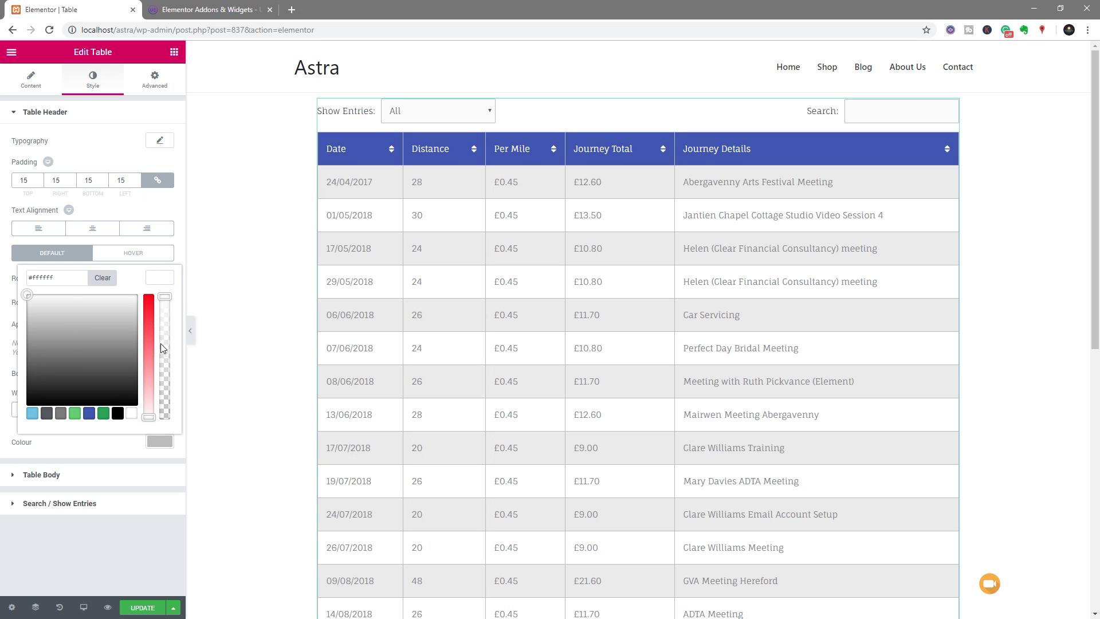
left_click(161, 281)
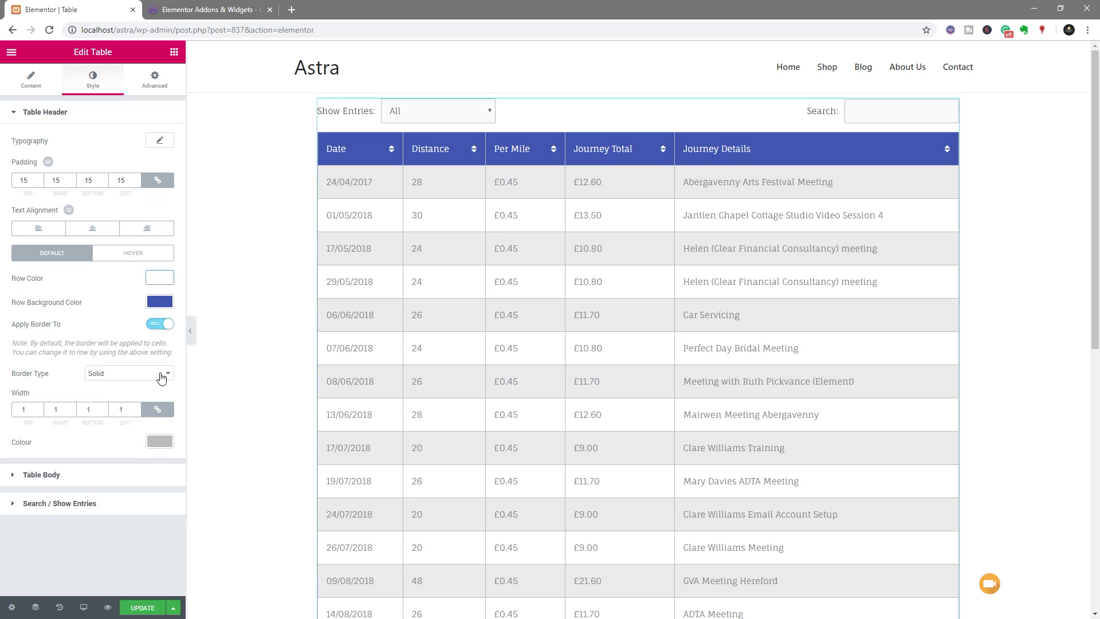
- Set Striped Odd Rows Color to the light-blue preset, made almost fully transparent
left_click(54, 482)
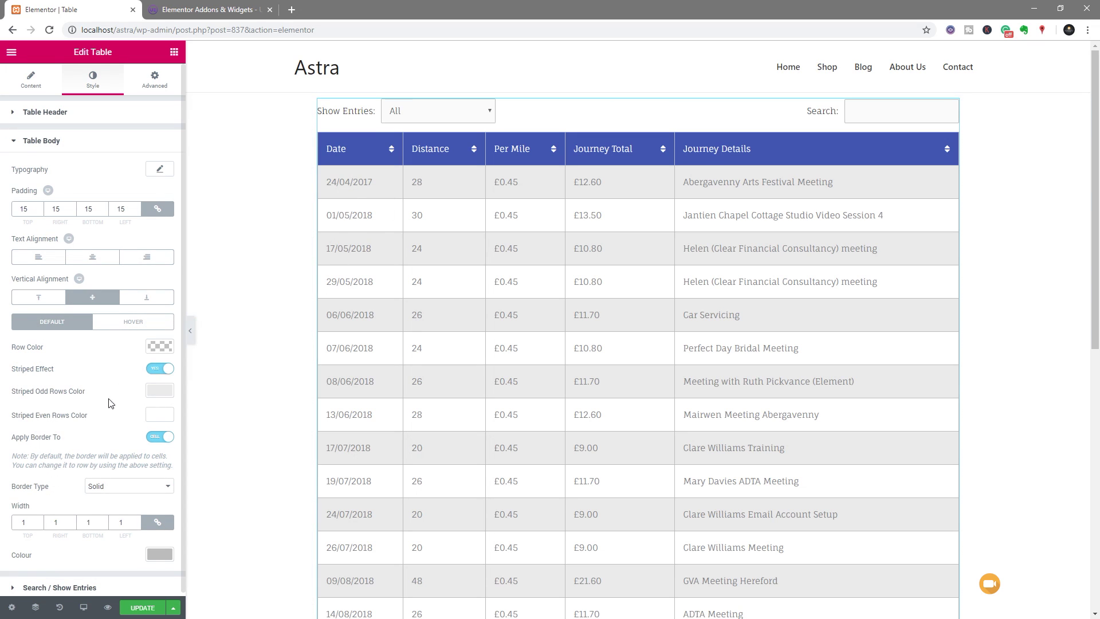
left_click(154, 391)
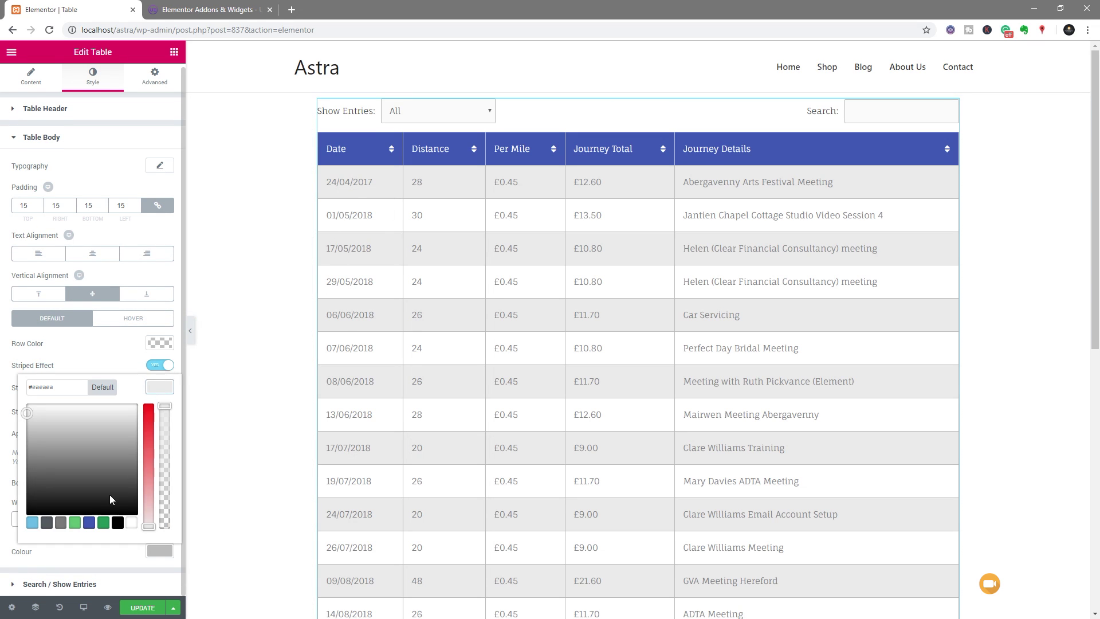
left_click(32, 522)
left_click_drag(166, 408, 165, 516)
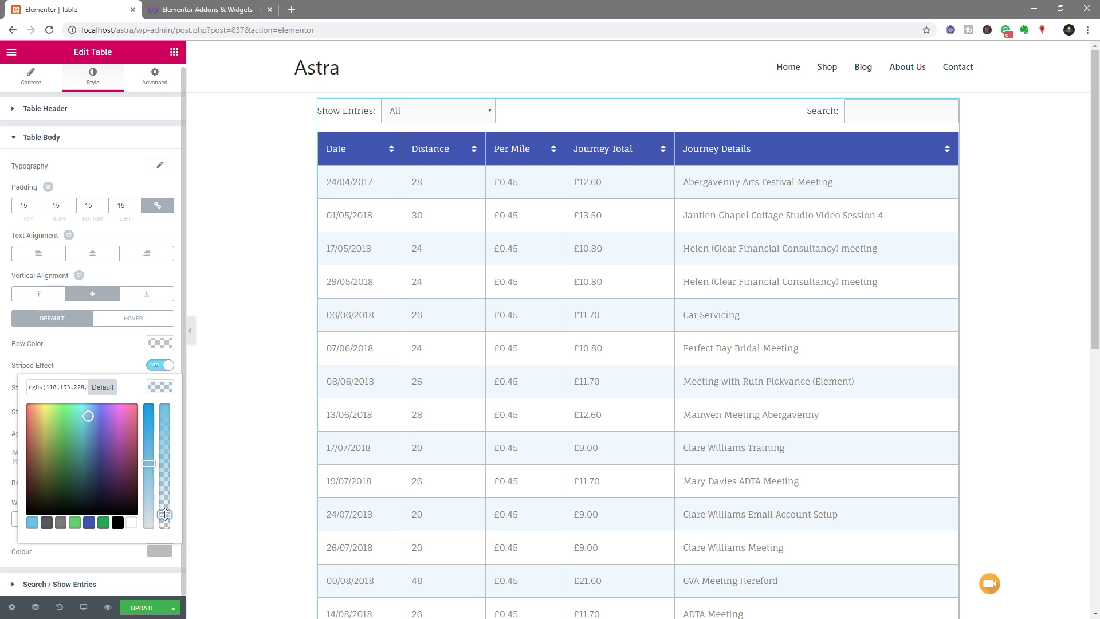
left_click(110, 353)
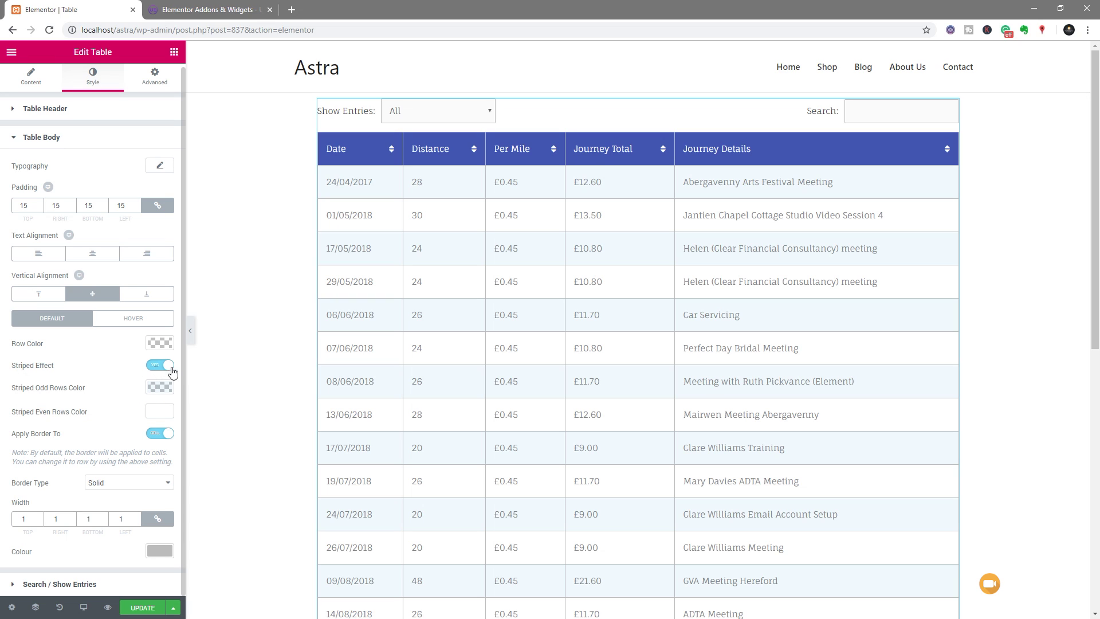